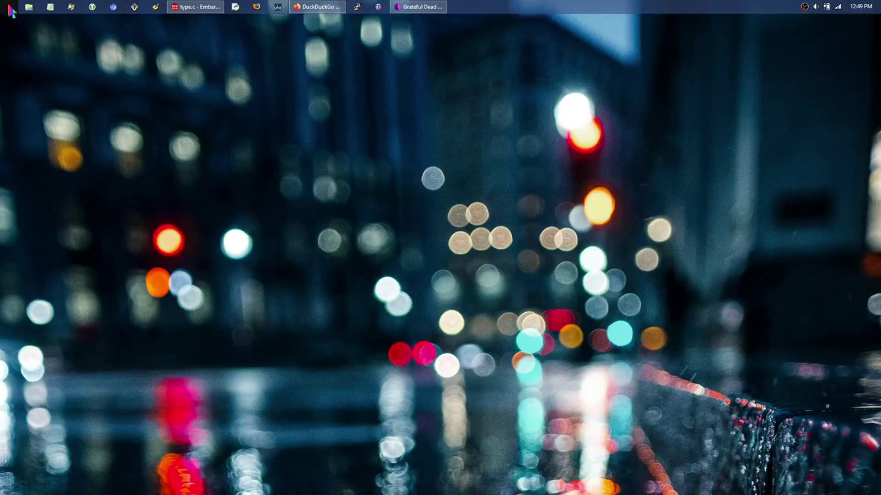
- In All Programs, expand Visual Studio 2019 > Visual Studio Tools > VC to list the Native Tools prompts
click(10, 9)
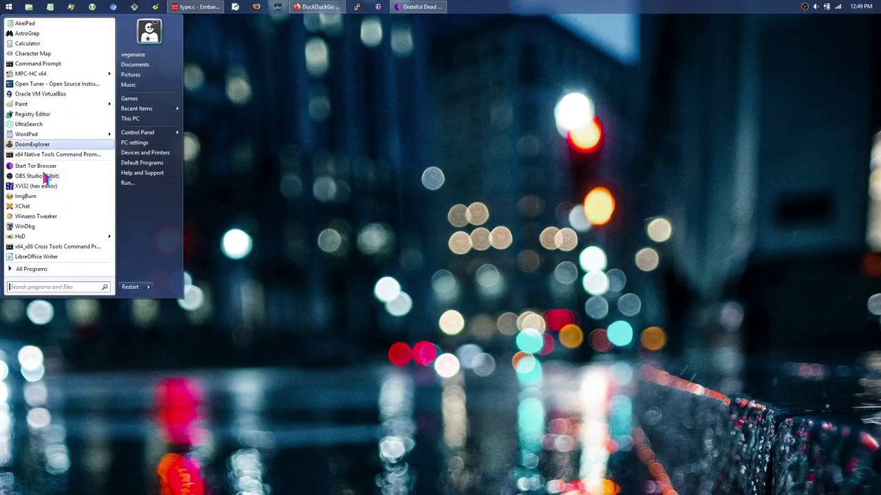
click(33, 269)
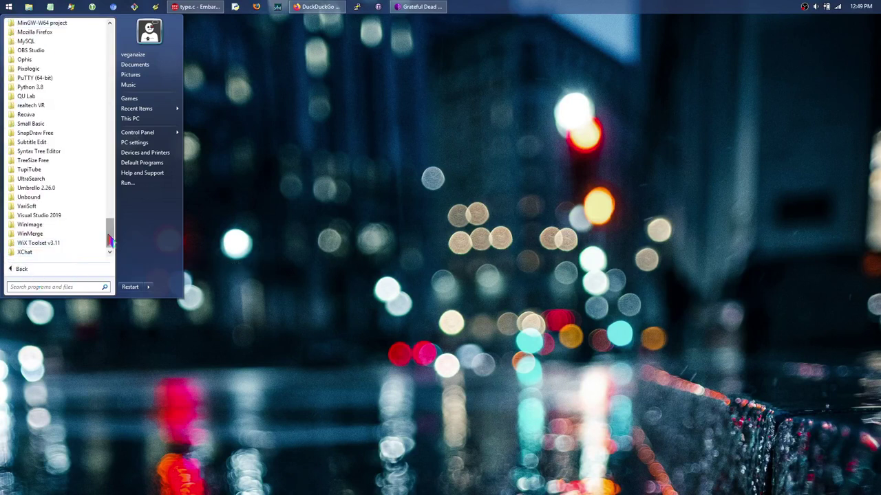
click(64, 214)
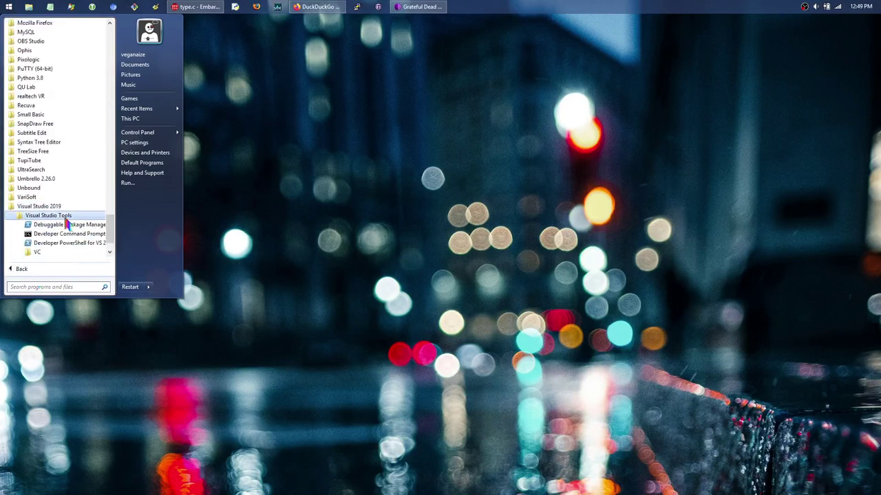
click(112, 241)
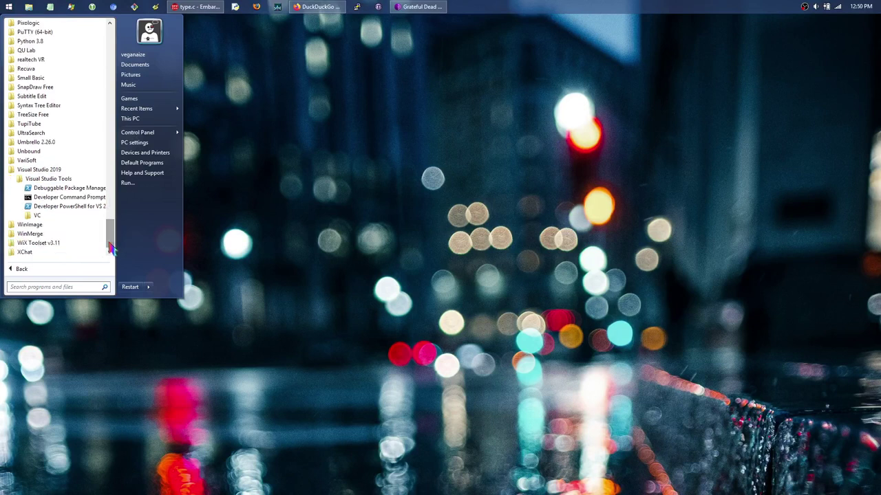
click(63, 215)
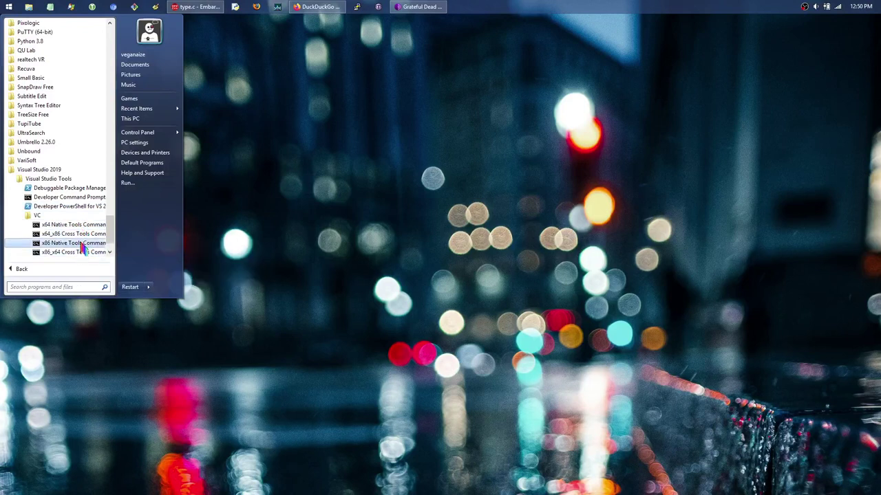
- Launch the x64 Native Tools Command Prompt and dismiss the OBS encoding warning
click(74, 225)
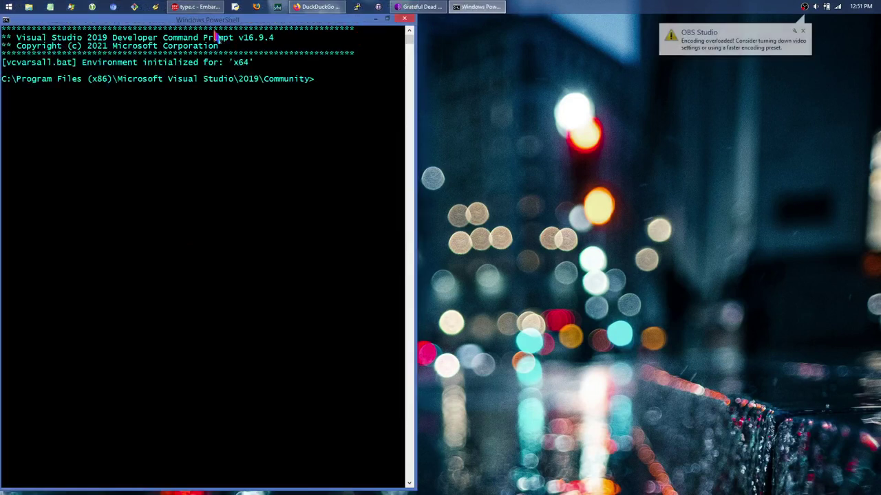
click(802, 31)
click(275, 33)
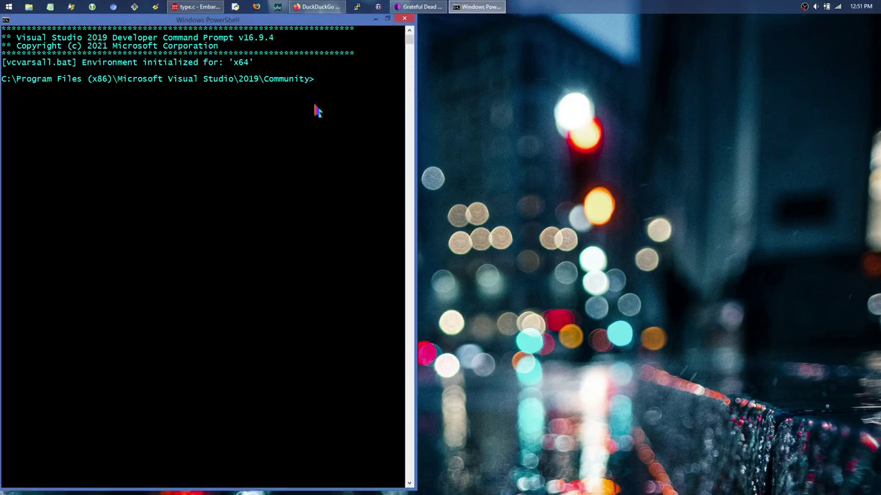
- Run the nonsense test command 'alsdkfjdlaskf', then start PowerShell inside the prompt
text(alsdkfjdlaskf)
key(Return)
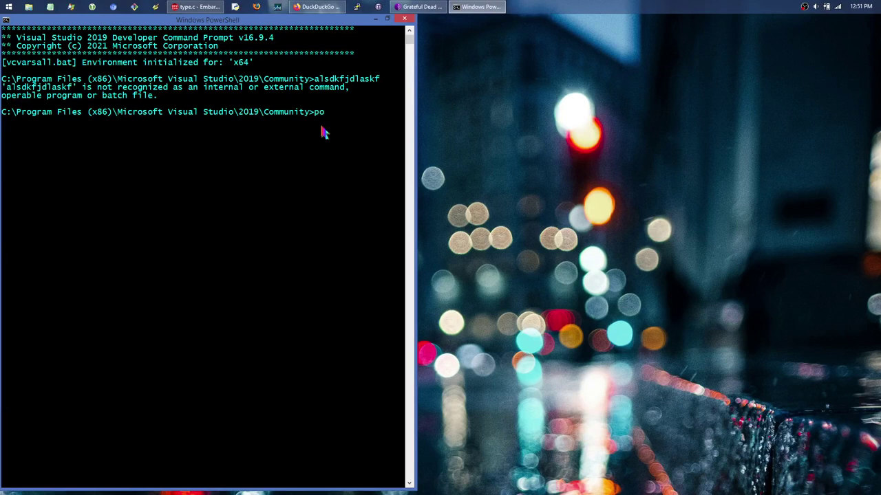
key(Return)
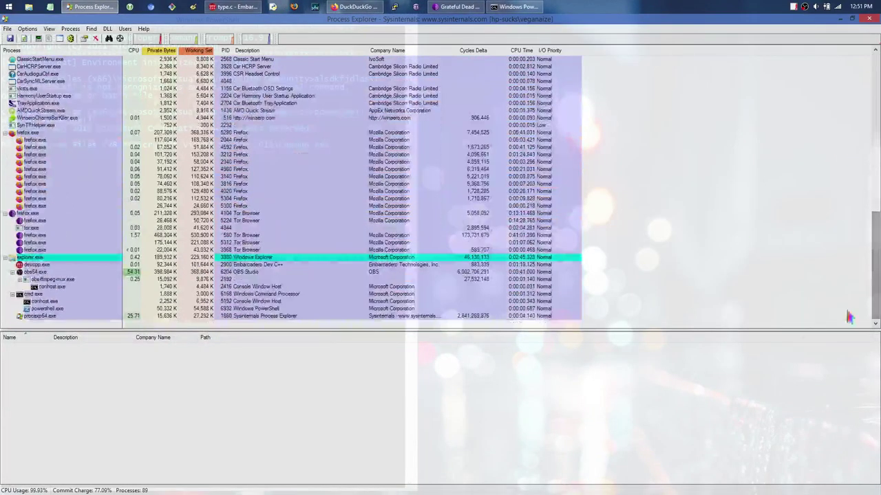
- Confirm powershell.exe sits under cmd.exe in Process Explorer, then exit PowerShell and minimize the console
mouse_move(65, 314)
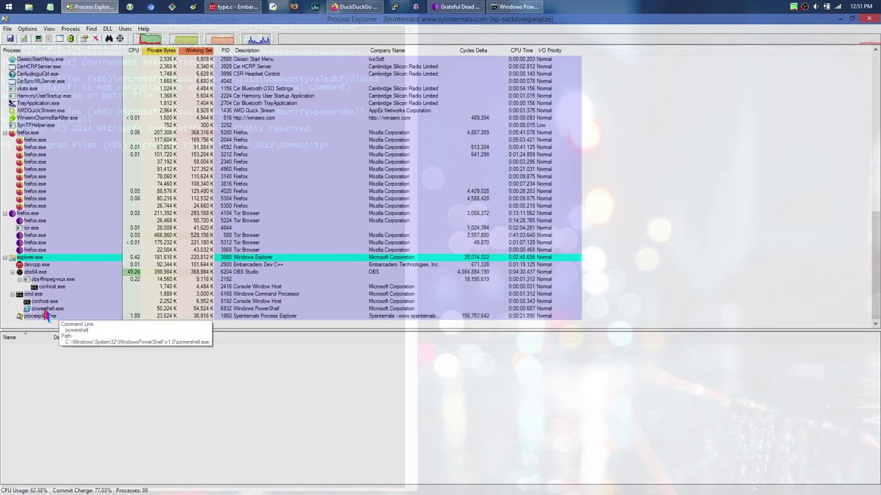
click(515, 7)
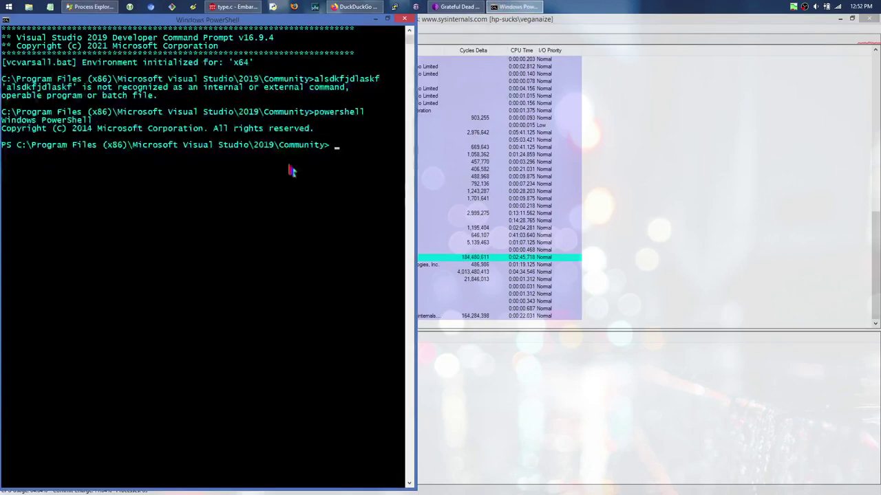
text(exit)
key(Return)
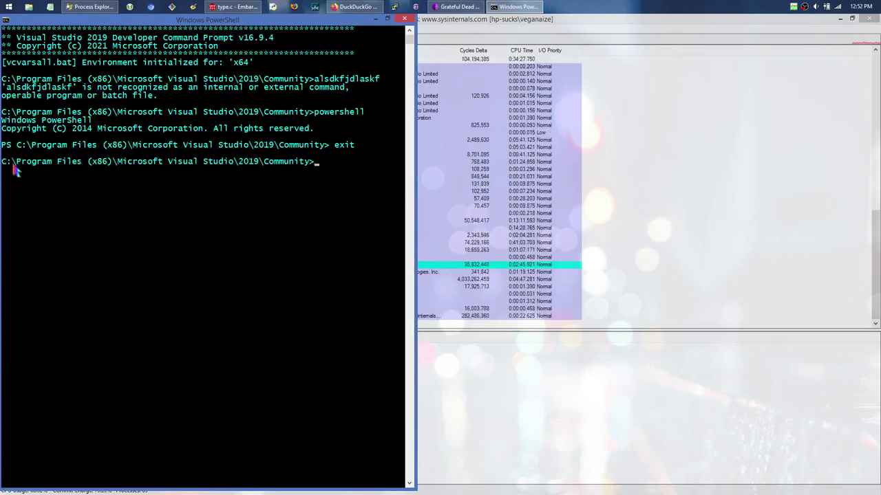
click(514, 6)
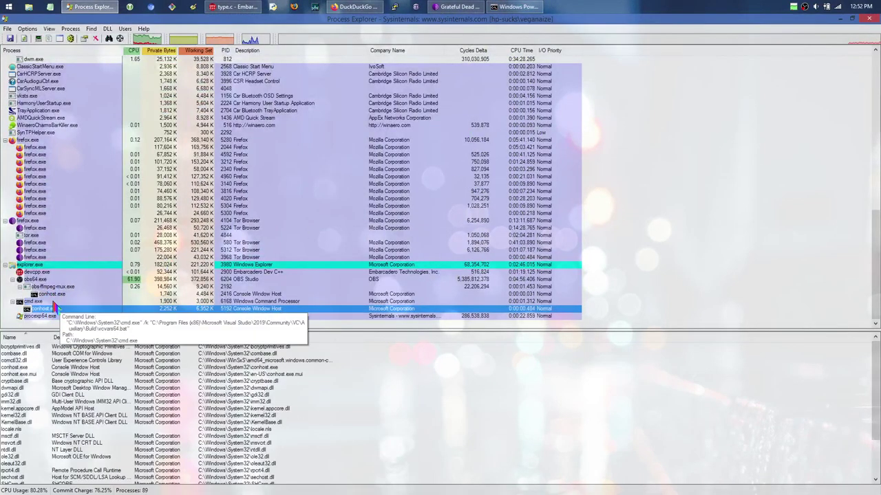
- Close Process Explorer, retitle the console 'CMD - MSVC 2019 (or whatever)', then close the prompt
click(870, 18)
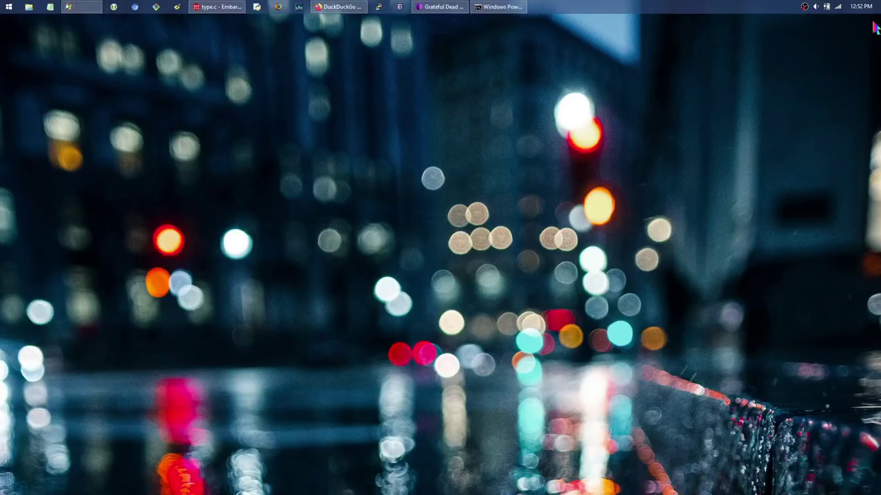
click(468, 65)
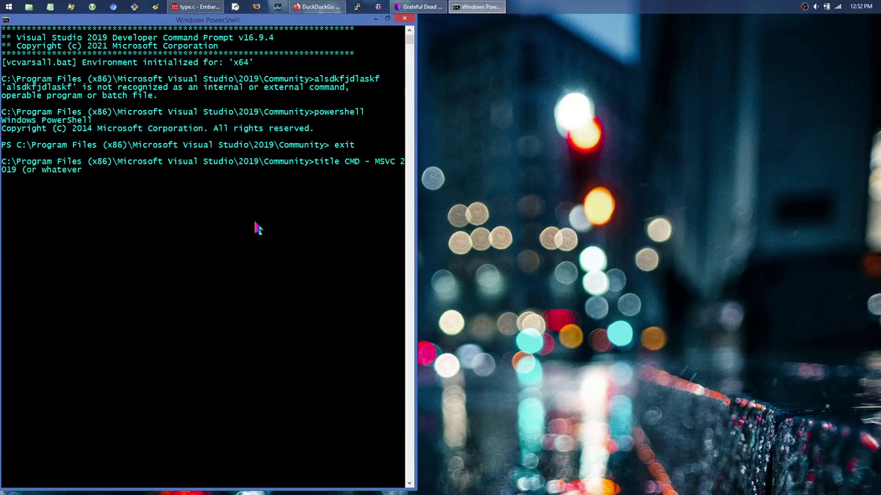
text())
key(Return)
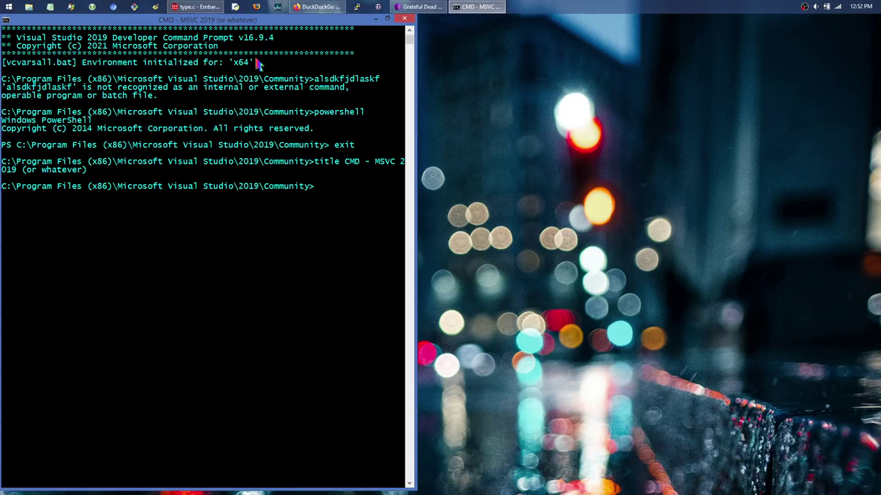
click(404, 19)
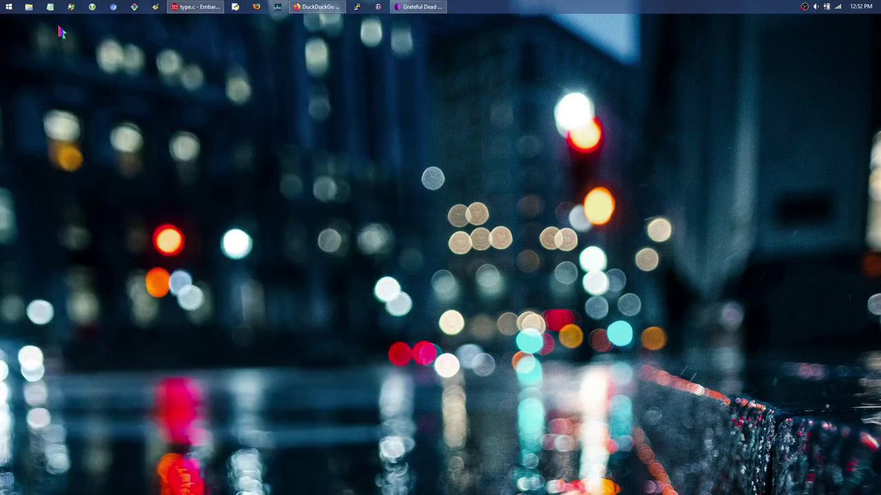
- Relaunch the pinned x64 Native Tools Command Prompt, note its 'Windows PowerShell' title, and minimize it
click(8, 6)
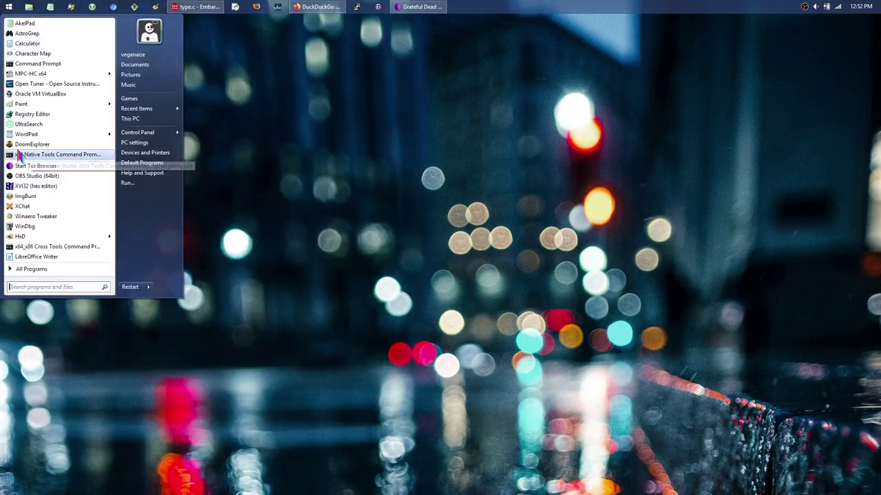
click(53, 157)
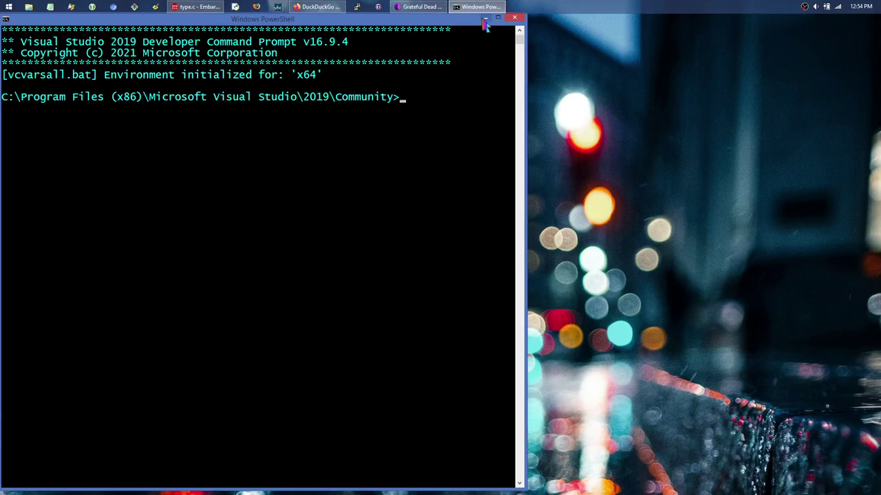
click(482, 21)
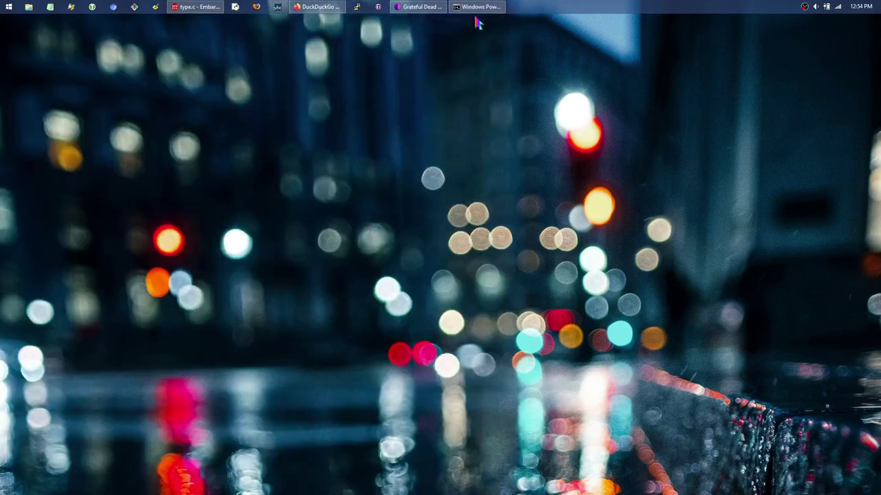
- Open This PC's Properties from the Start menu to show the System page
click(8, 7)
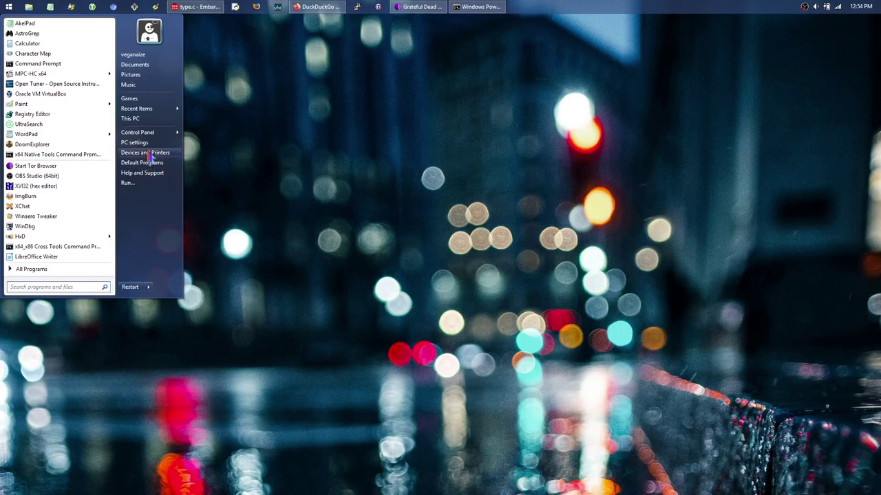
right_click(152, 122)
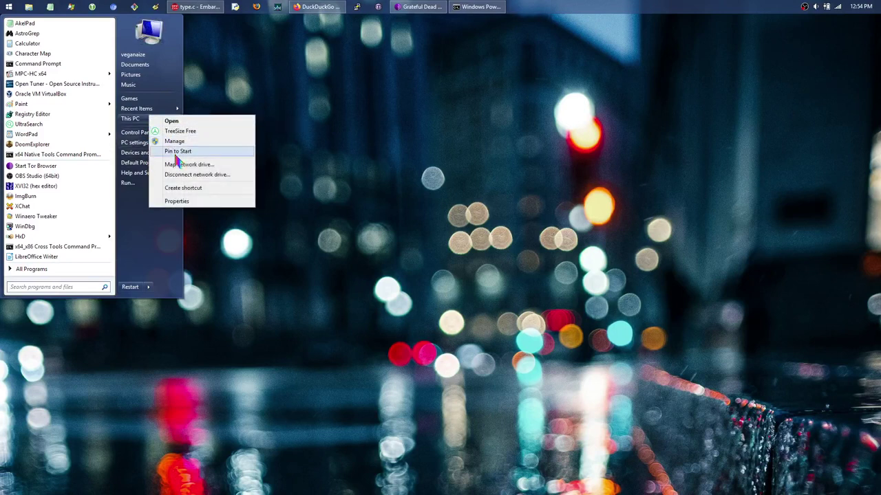
click(177, 200)
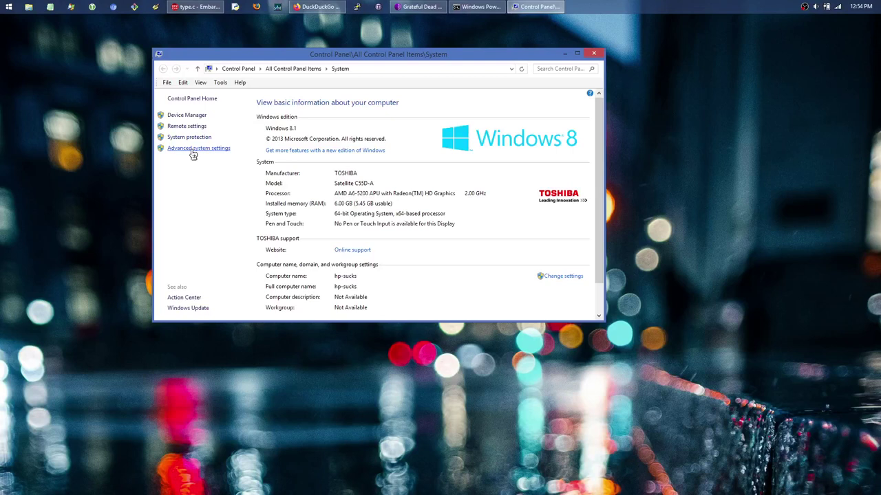
- Open Advanced system settings > Environment Variables, move the dialog aside and scroll the System variables
click(206, 149)
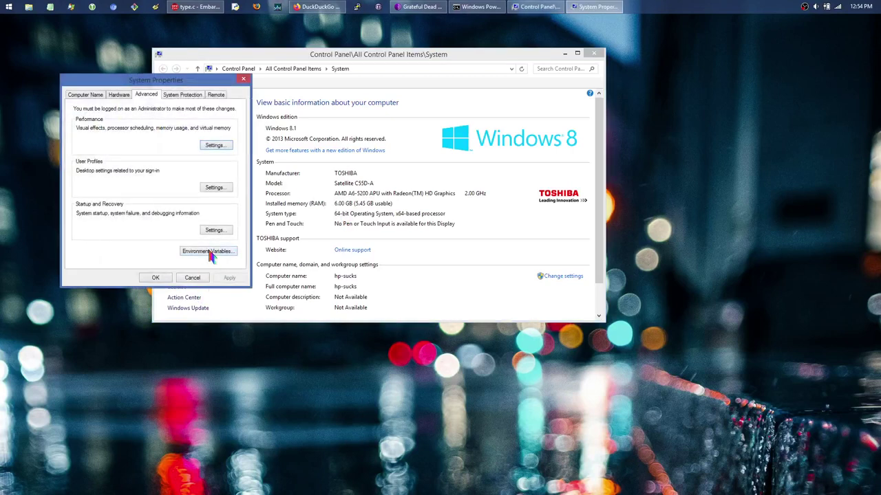
click(208, 252)
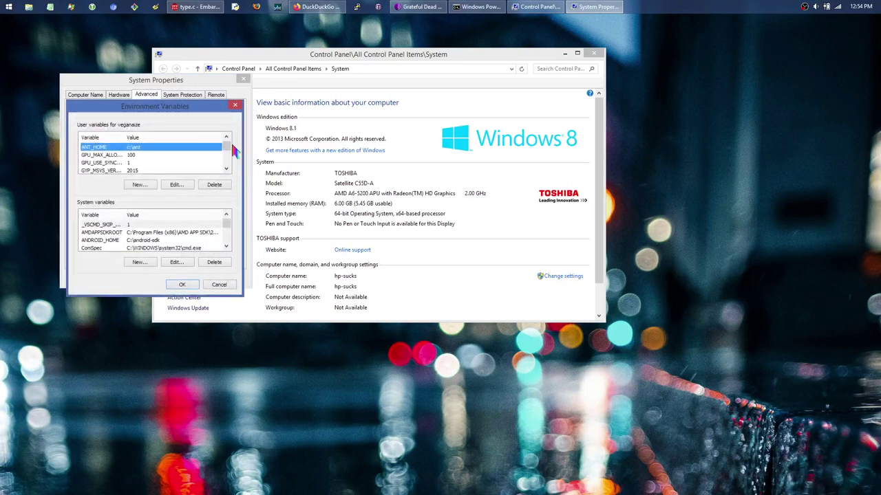
drag(199, 108, 309, 93)
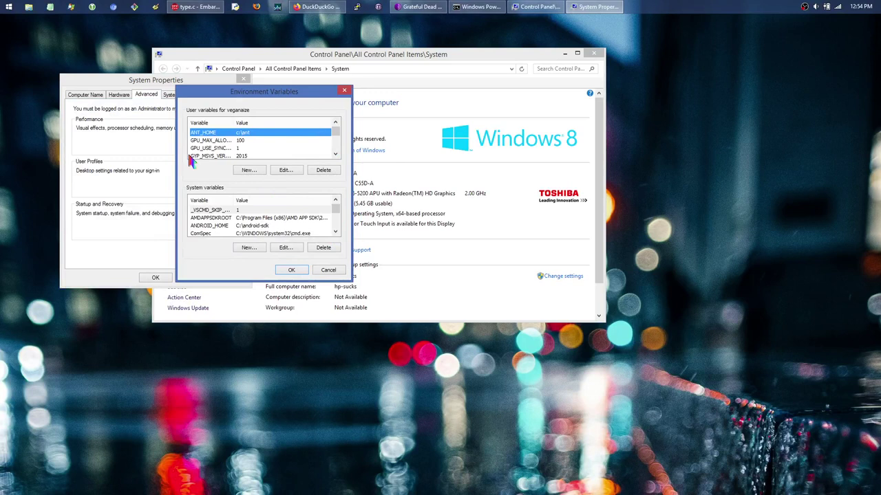
click(336, 232)
click(336, 232)
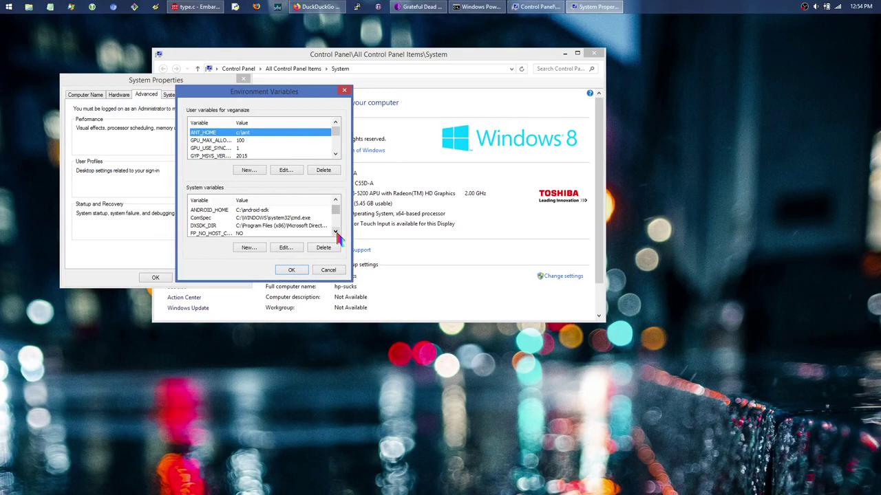
click(335, 200)
click(335, 200)
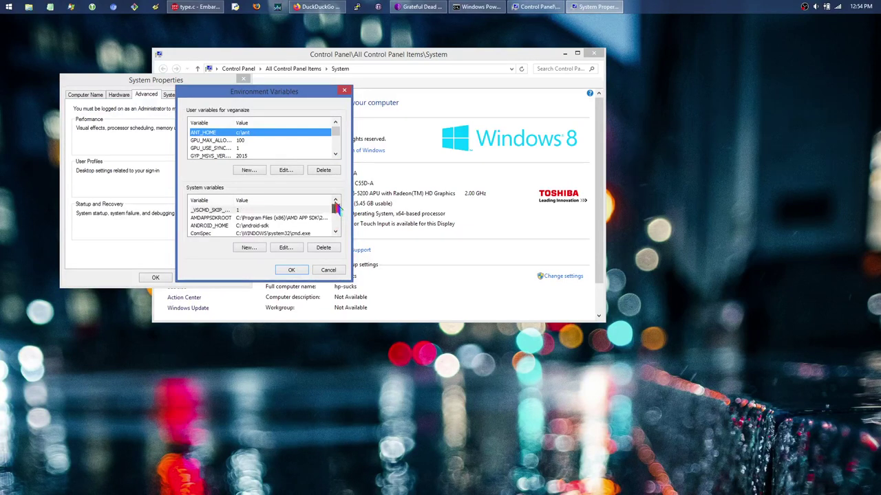
- Rename system variable _VSCMD_SKIP_SENDTELEMETRY to VSCMD_SKIP_SENDTELEMETRY, keeping value 1, and save all dialogs
double_click(211, 210)
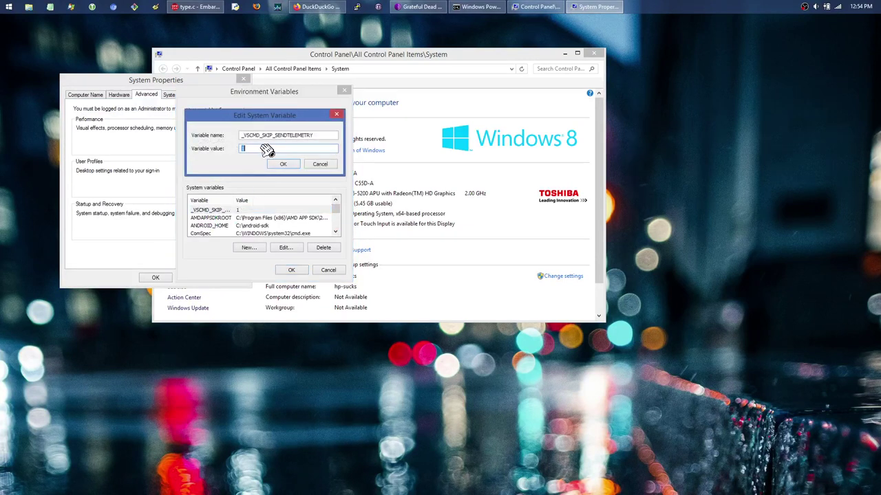
click(240, 135)
key(Delete)
click(293, 148)
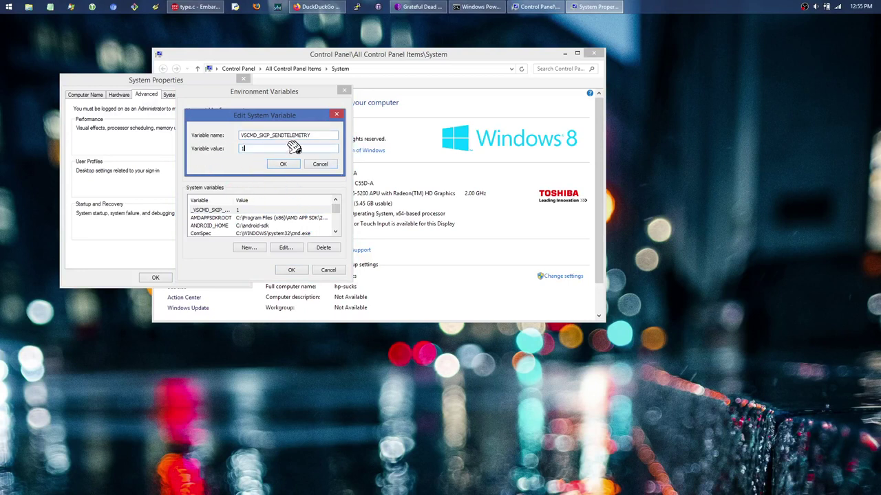
click(287, 168)
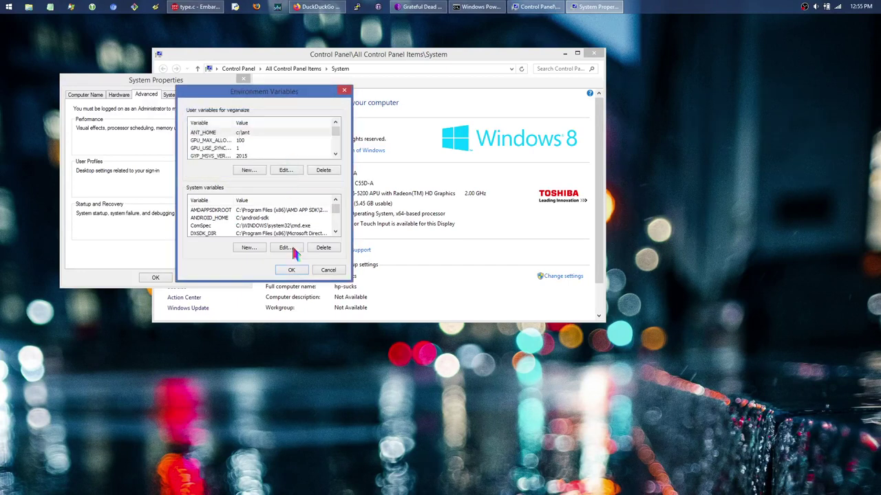
click(291, 270)
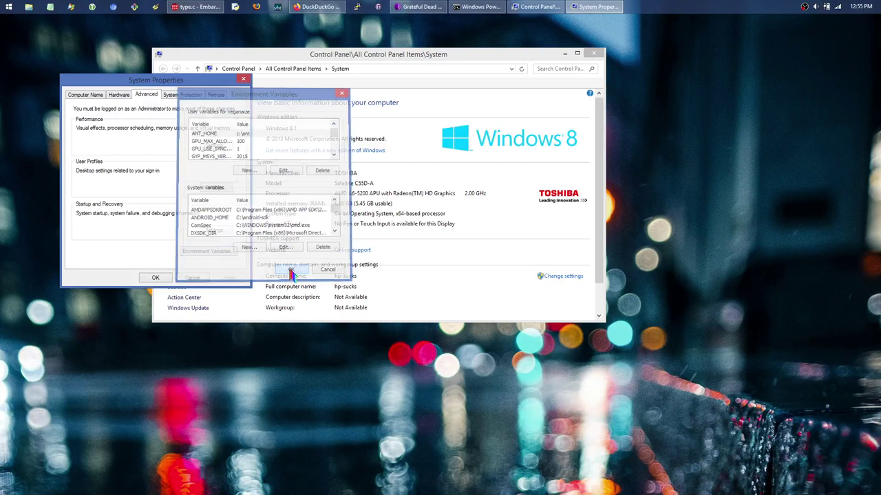
click(154, 276)
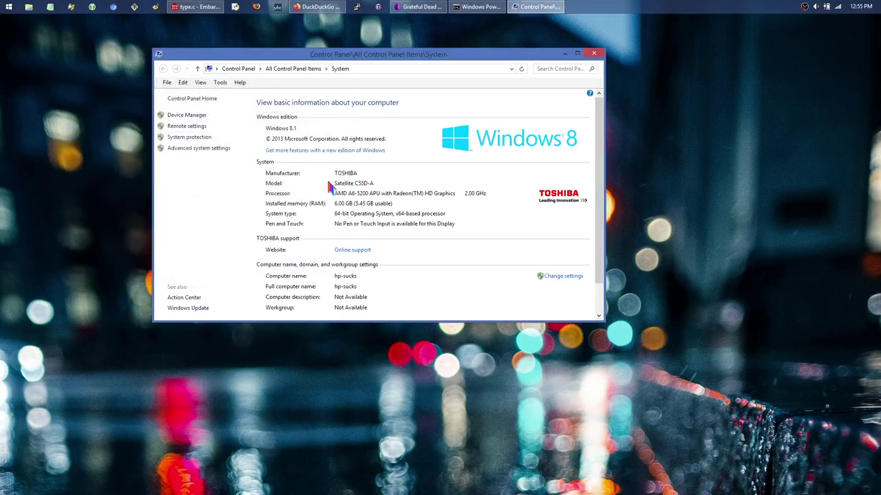
- Close the System window and old prompt, then launch a fresh x64 Native Tools Command Prompt
click(594, 53)
click(494, 6)
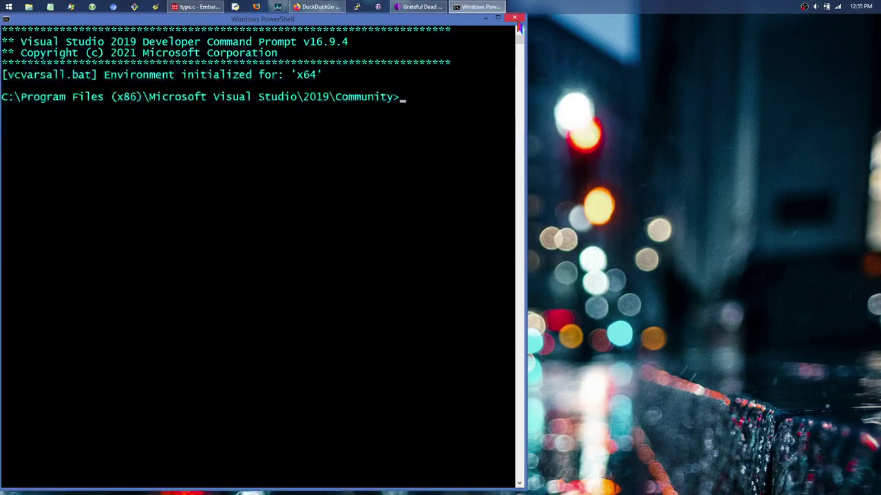
click(517, 21)
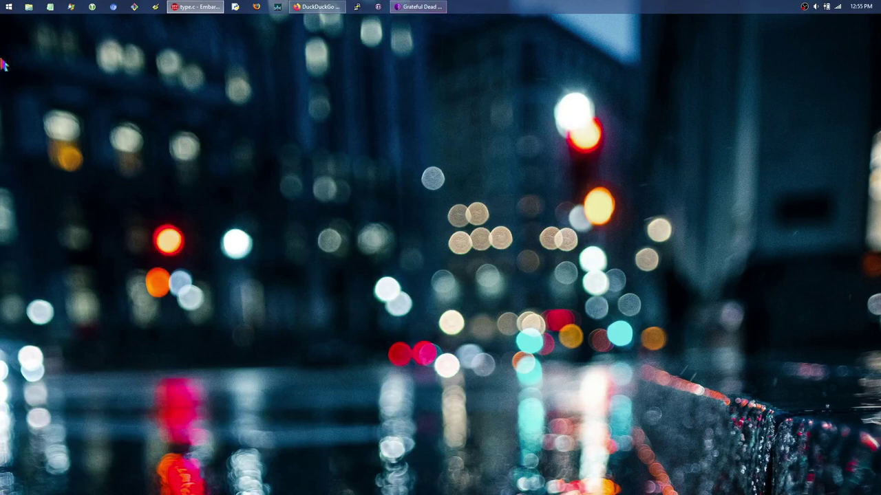
click(5, 7)
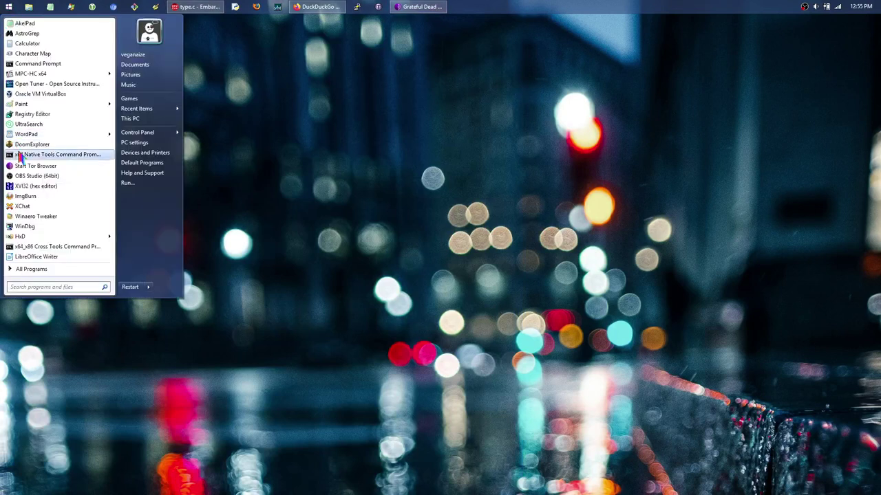
click(55, 154)
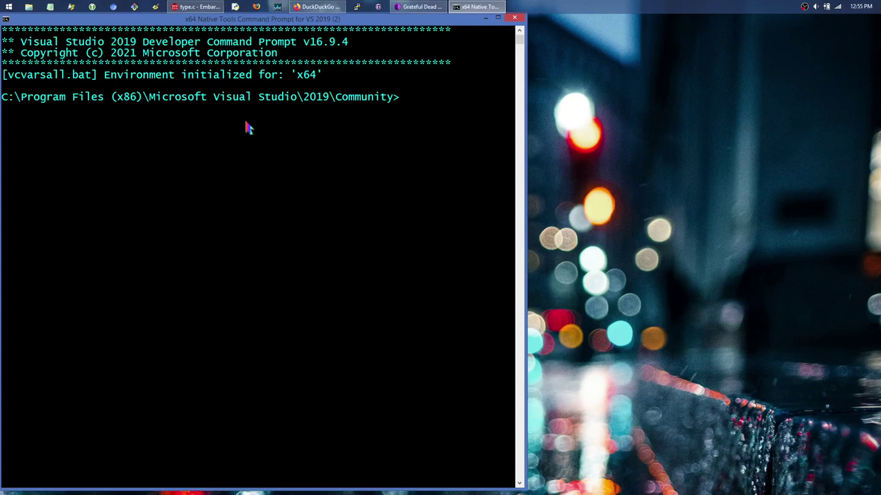
- Run 'set VSCMD_' to confirm VSCMD_SKIP_SENDTELEMETRY=1 appears among the VSCMD variables
text(set VSCMD_)
key(Return)
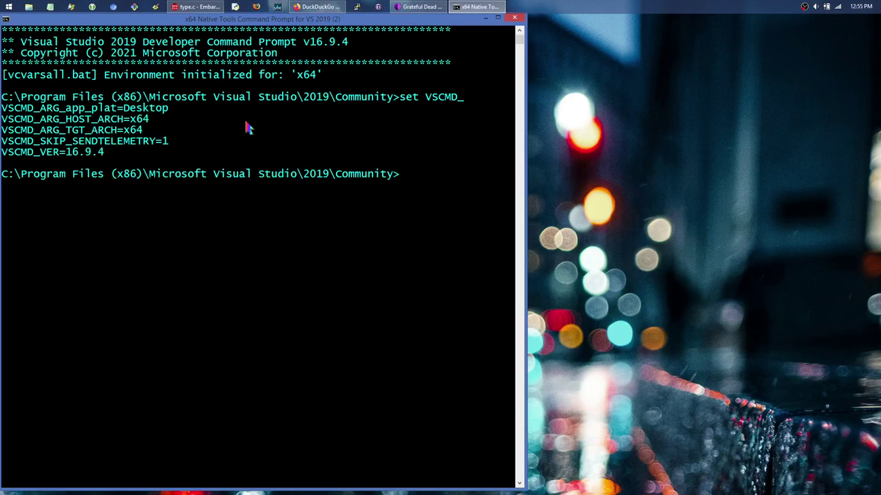